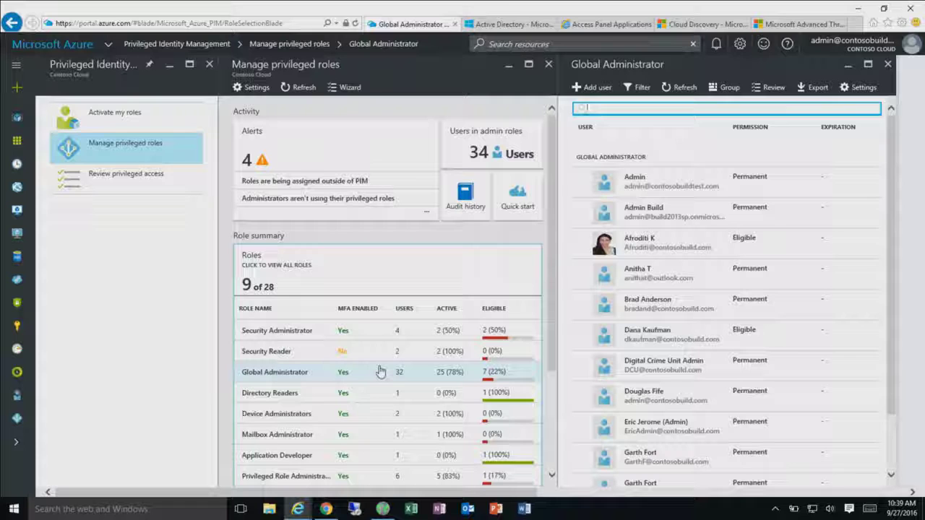
Step: Open the Global Administrator role's user list and view the details of the permanent administrator listed just above the second eligible user
click(381, 371)
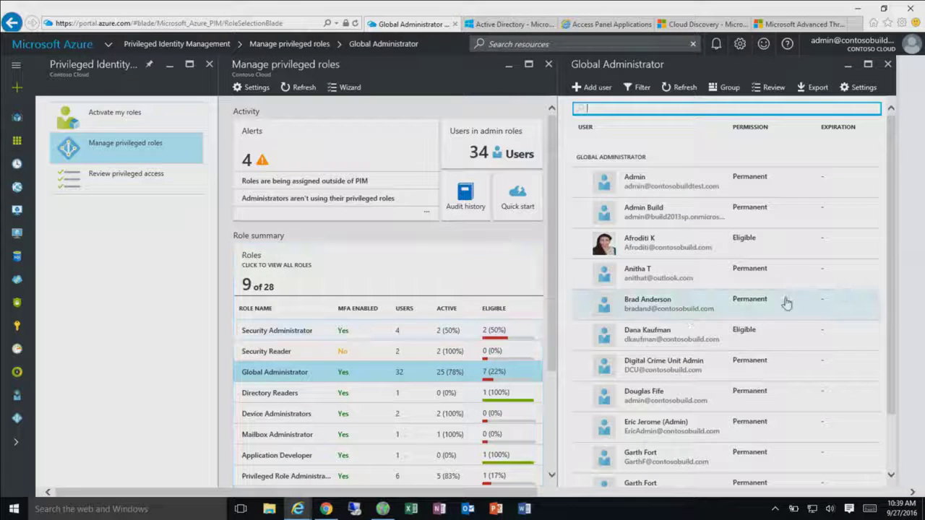
click(704, 305)
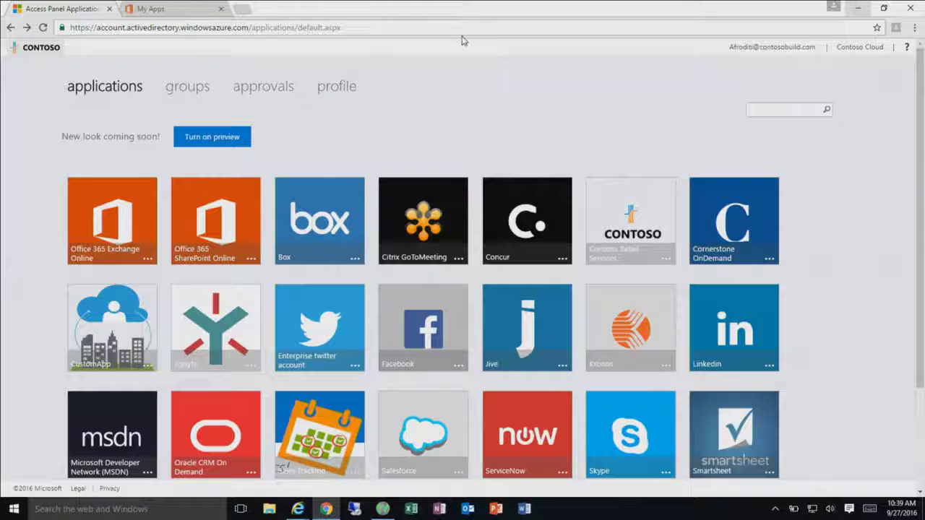
Step: Switch to the employee's Access Panel in Chrome, launch Box and continue through the Contoso network sign-in
scroll(466, 148, down, 1)
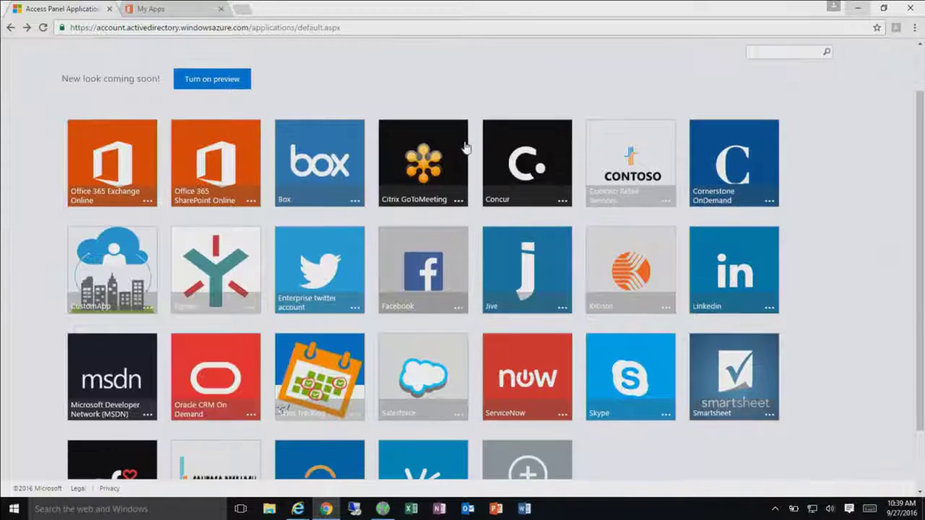
click(333, 152)
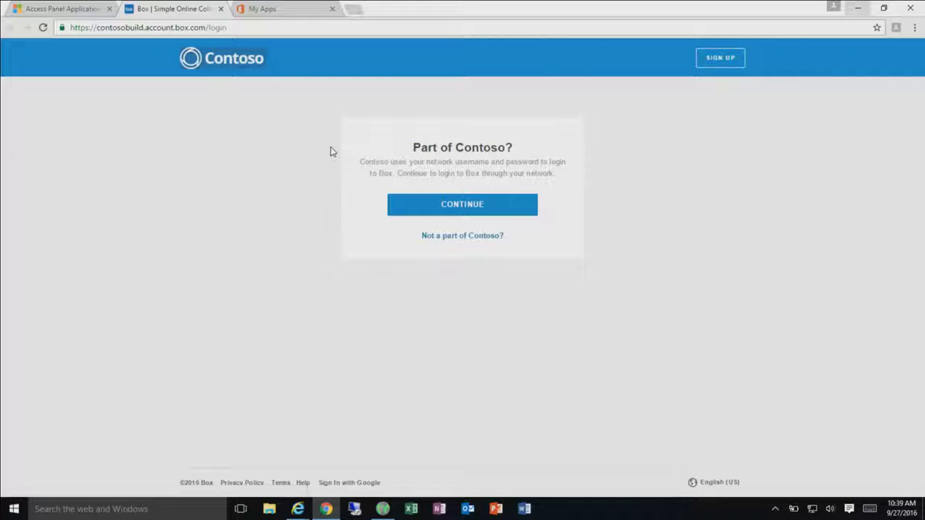
click(441, 209)
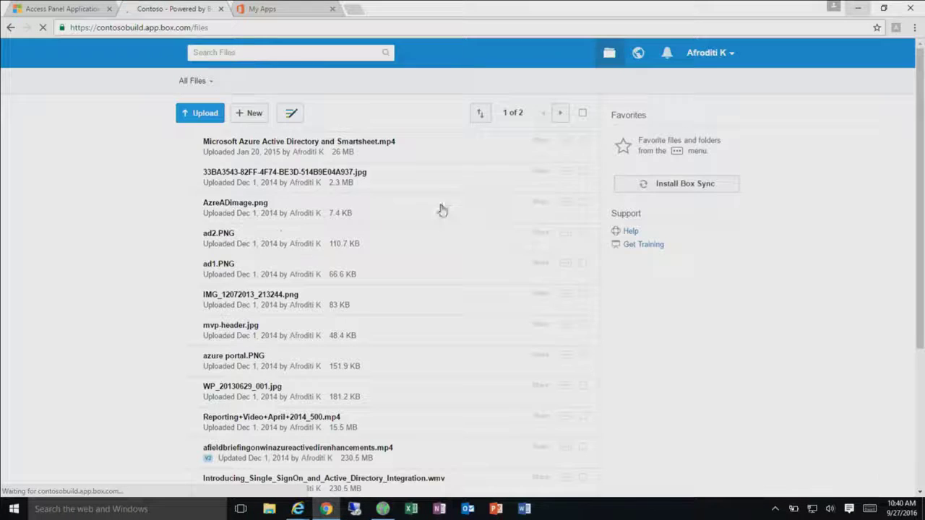
Step: Return to the Access Panel and launch Salesforce from the employee's applications
click(105, 5)
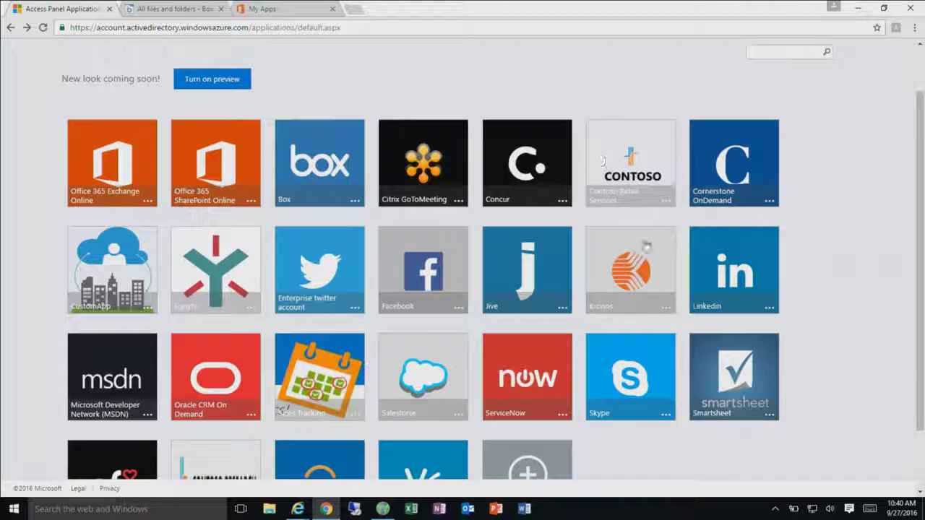
click(449, 385)
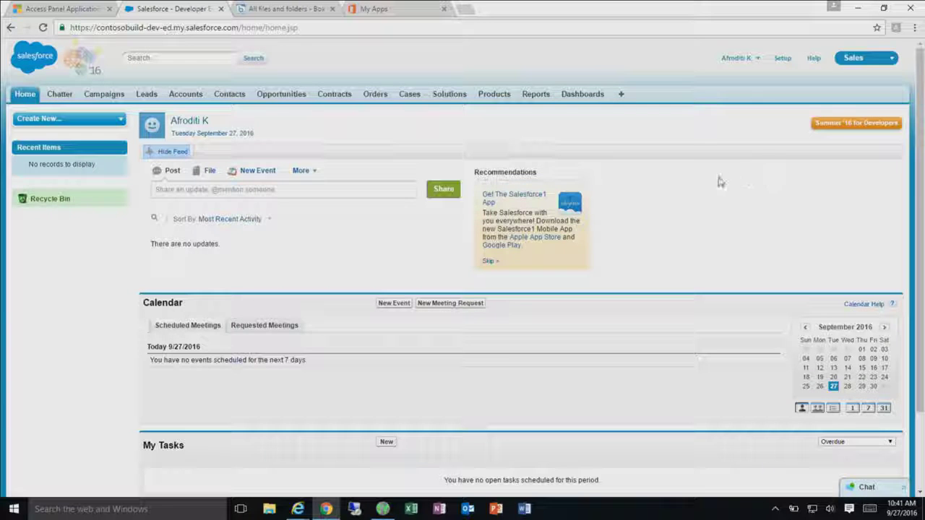
Step: Switch to Internet Explorer and review the administrator's Access Panel applications and the Active Directory multi-factor and location based access rules
click(857, 7)
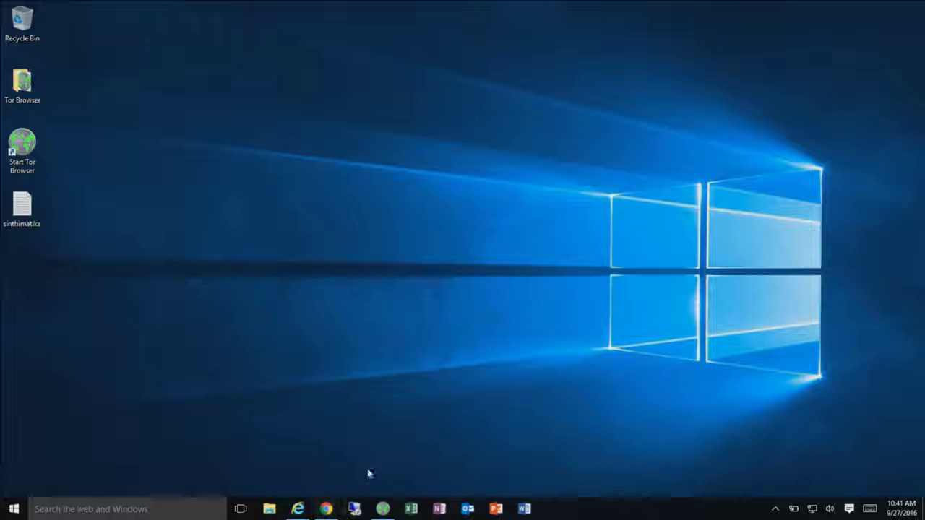
mouse_move(300, 511)
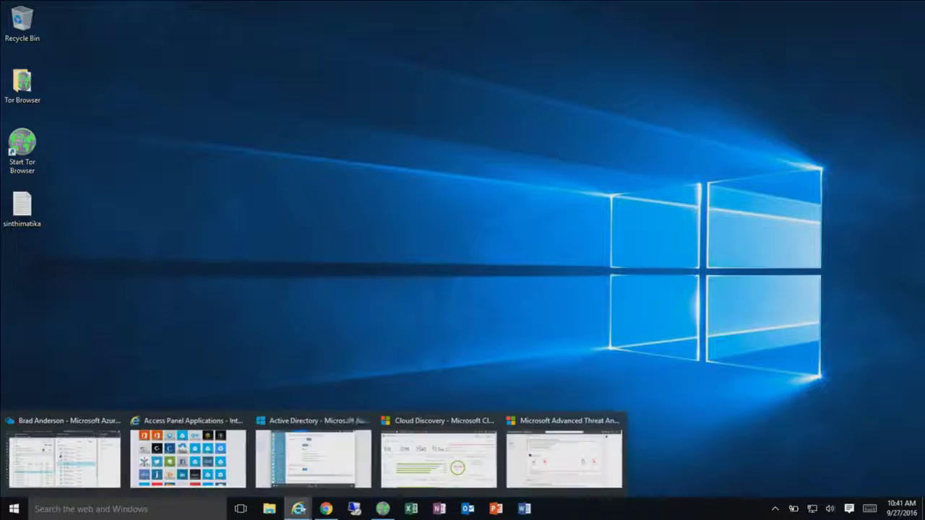
click(187, 457)
scroll(304, 288, down, 3)
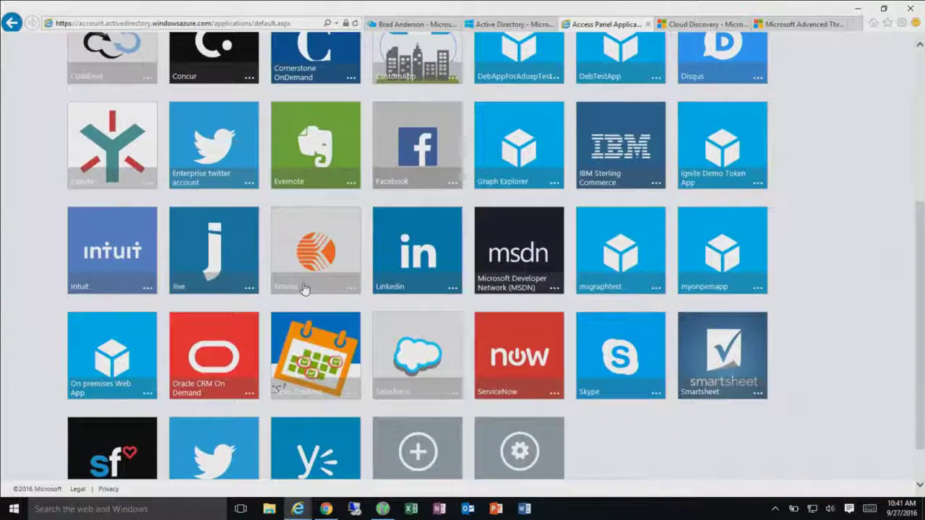
scroll(304, 288, up, 5)
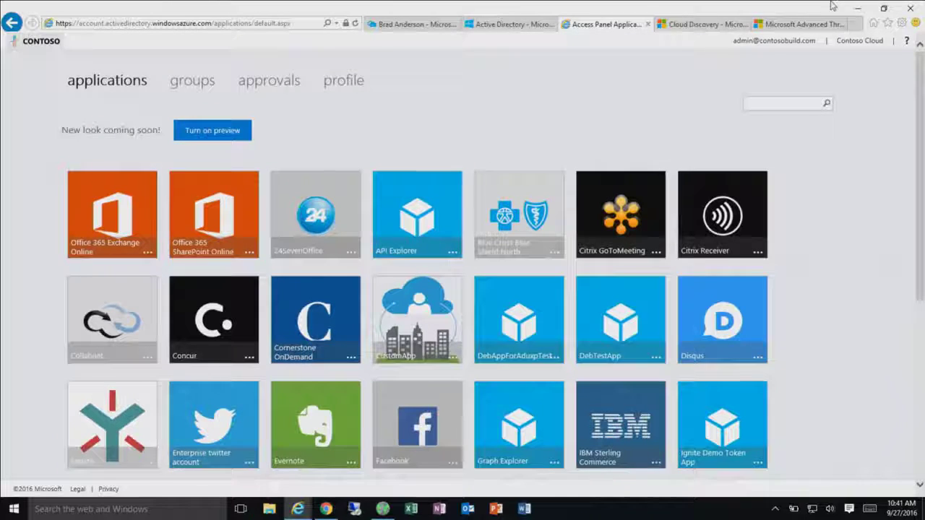
click(515, 27)
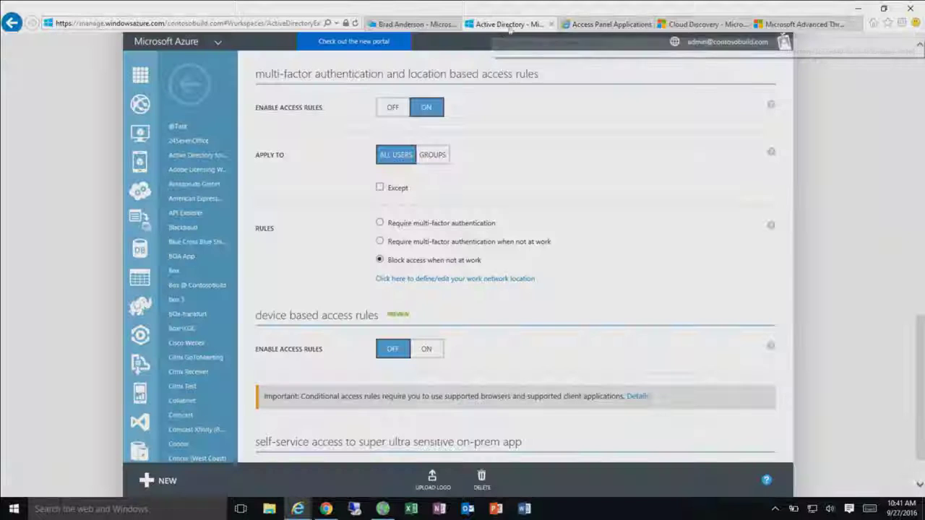
Step: Switch to Chrome, launch the Super Ultra Sensitive app from Office 365 My apps, and show the sign-in page's additional details
click(327, 508)
click(387, 9)
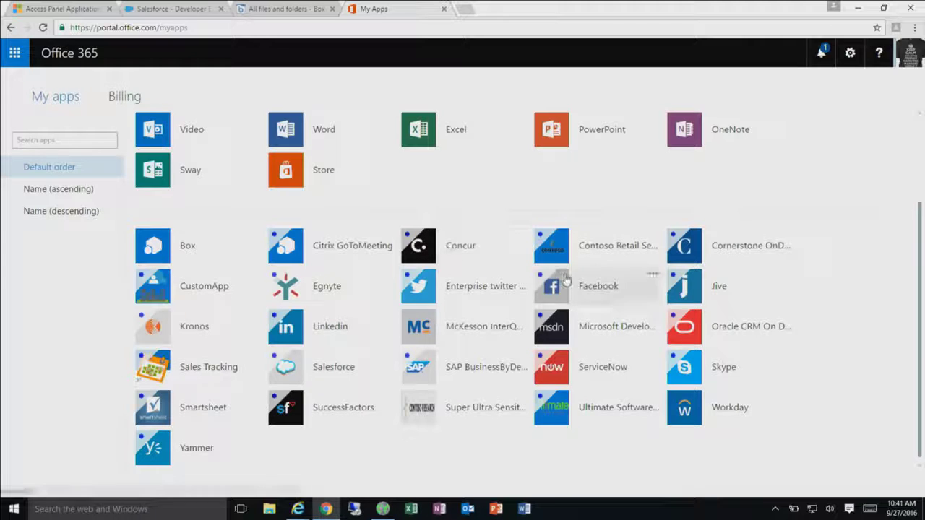
click(467, 415)
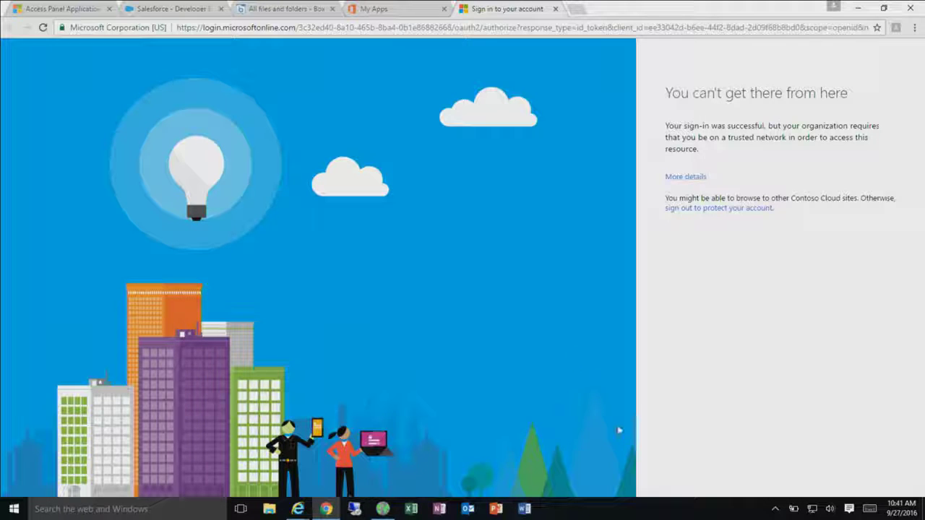
click(683, 176)
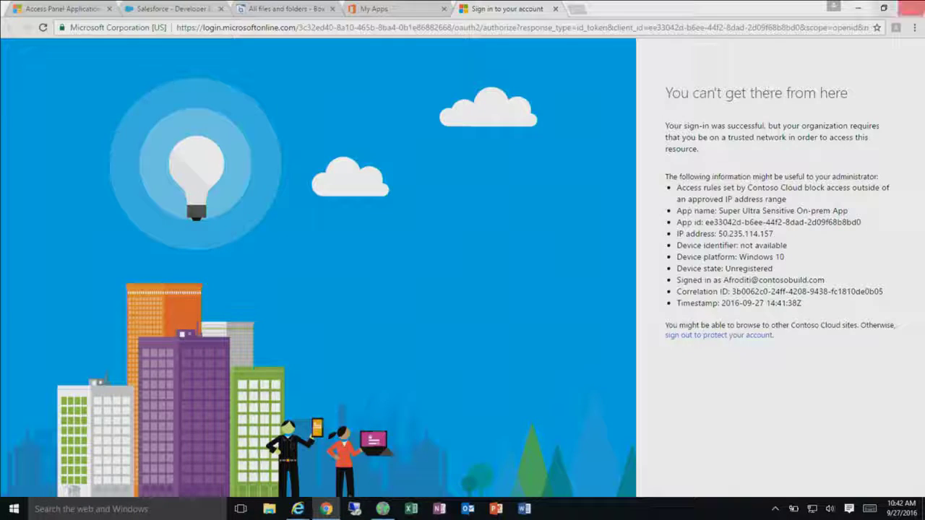
click(859, 7)
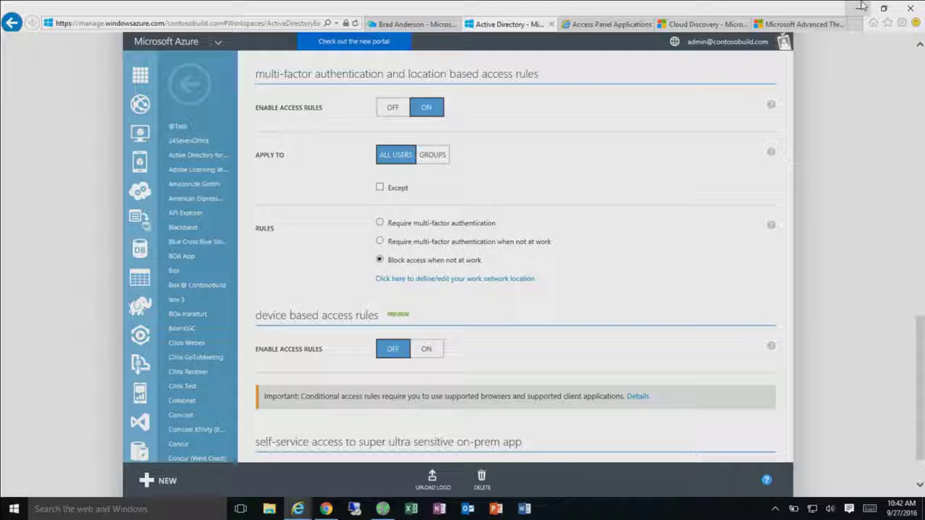
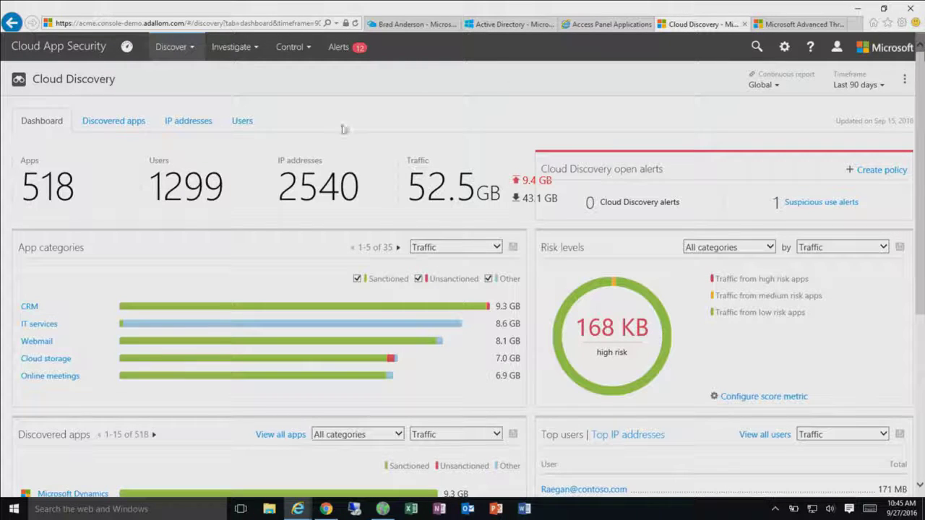
Step: Show the discovered apps in Cloud Discovery and limit the score filter to the range 1 to 5
click(129, 125)
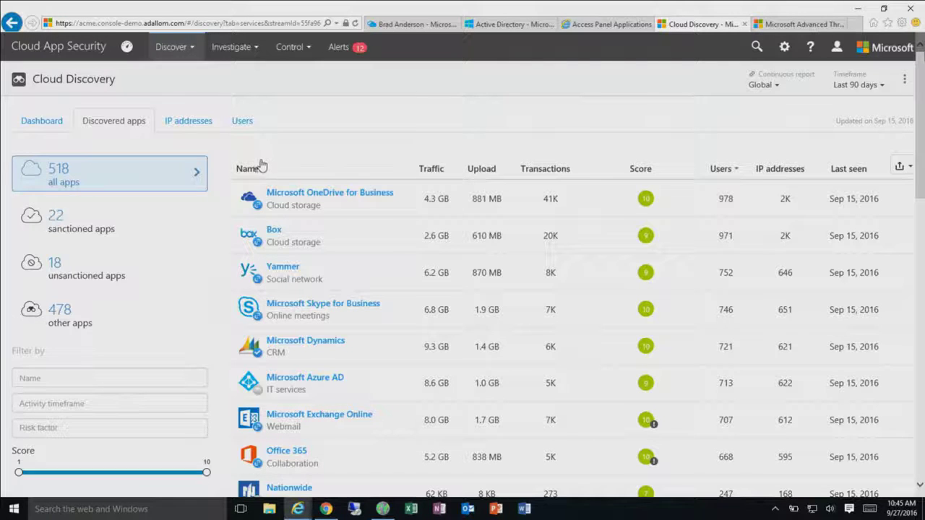
scroll(320, 289, down, 3)
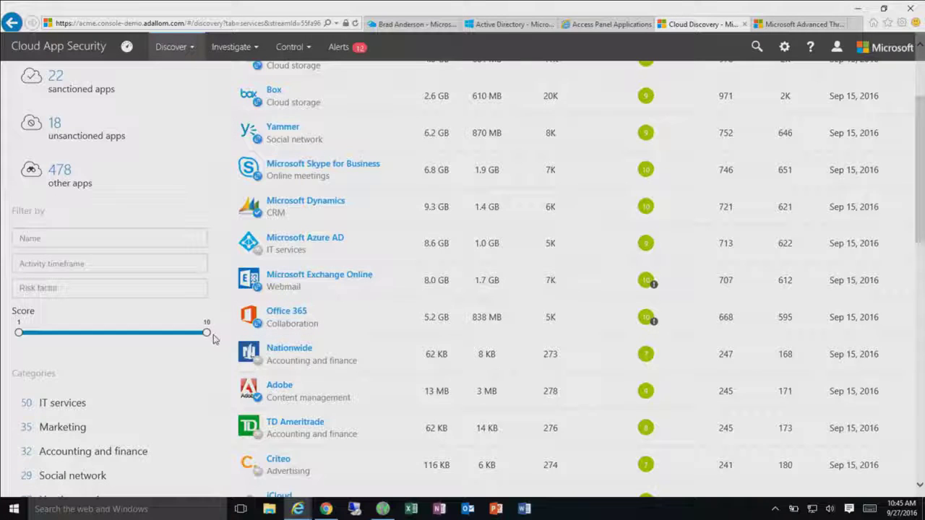
drag(207, 332, 114, 343)
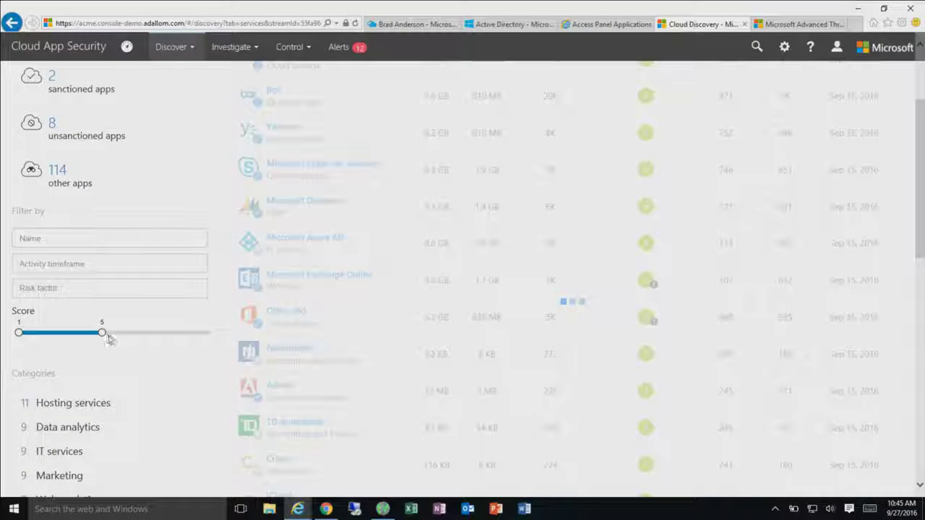
Step: Expand the Ai2 app in the filtered list and examine its general, security and compliance risk details
scroll(325, 326, up, 2)
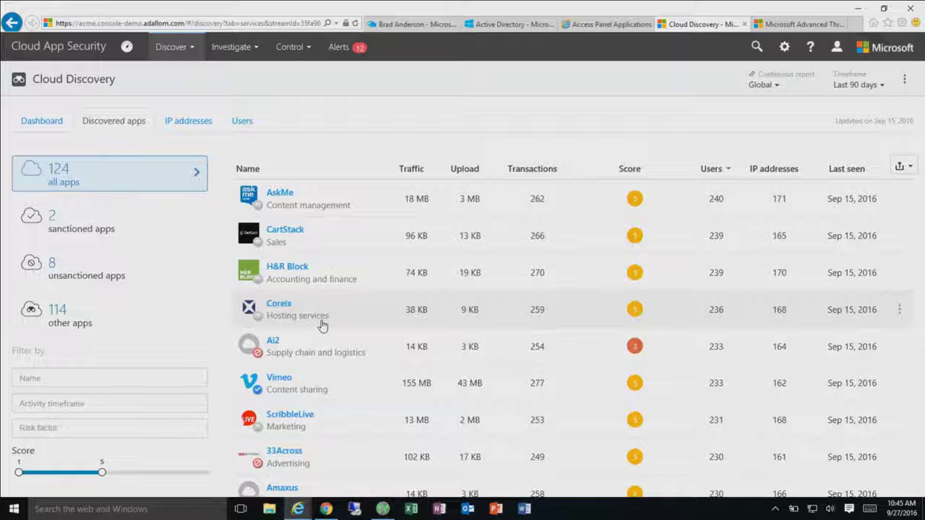
scroll(365, 353, down, 1)
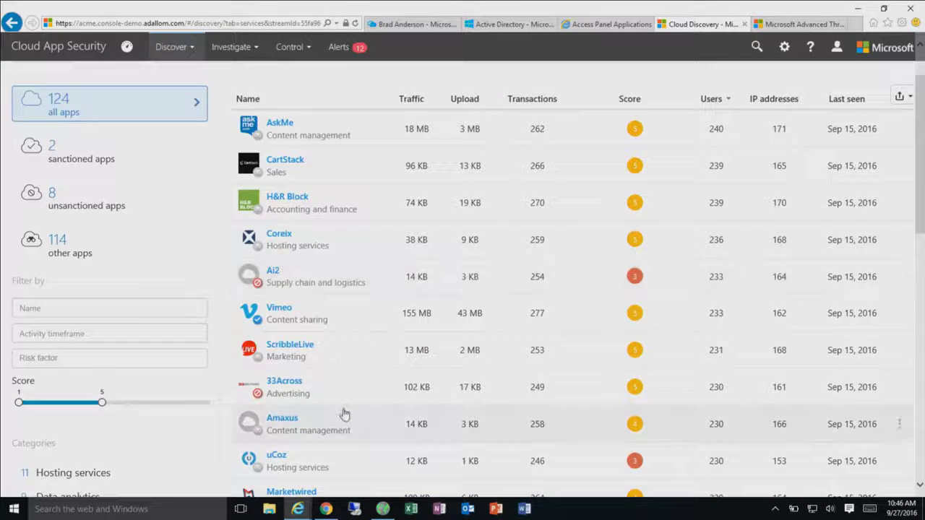
scroll(362, 428, down, 1)
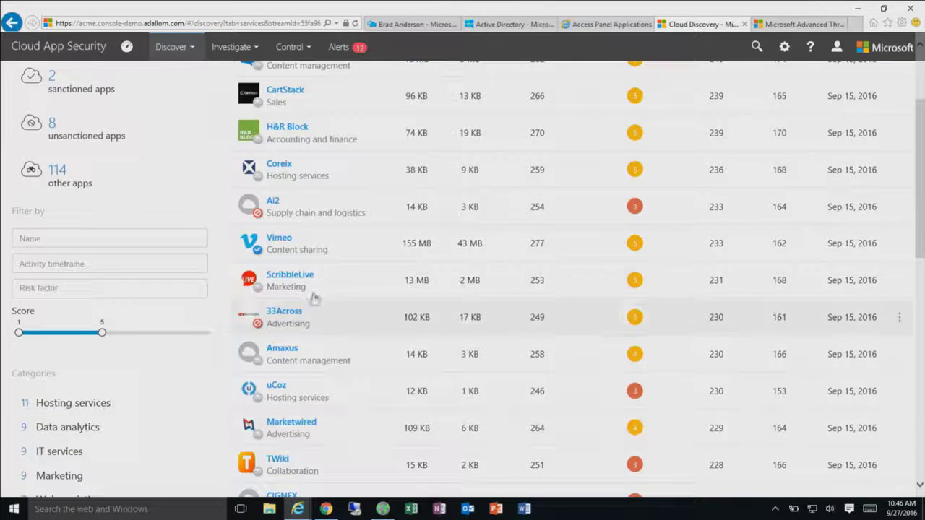
click(372, 211)
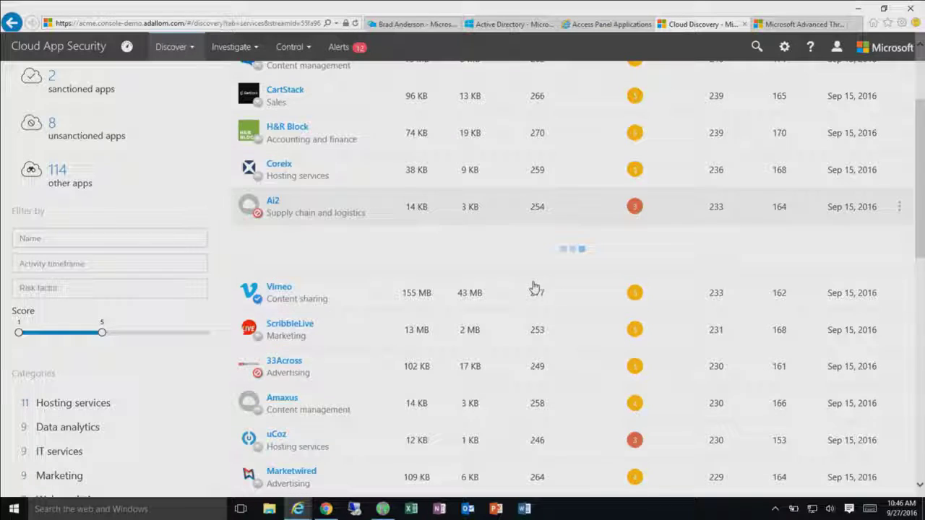
scroll(533, 287, down, 1)
scroll(583, 284, down, 2)
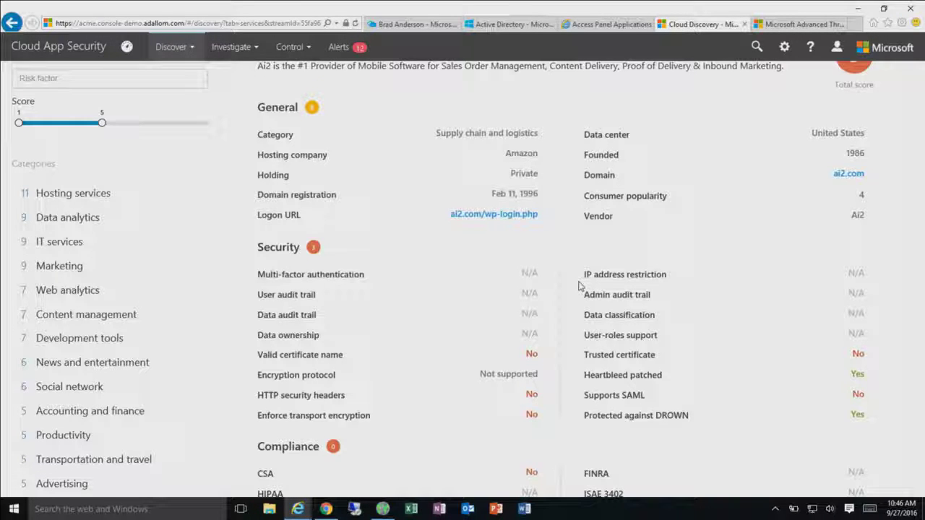
scroll(543, 245, down, 1)
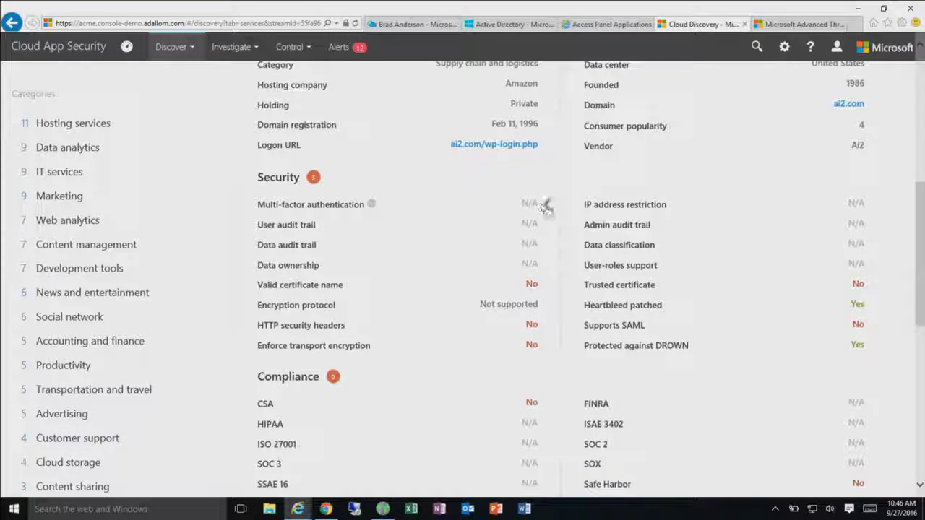
scroll(531, 245, down, 1)
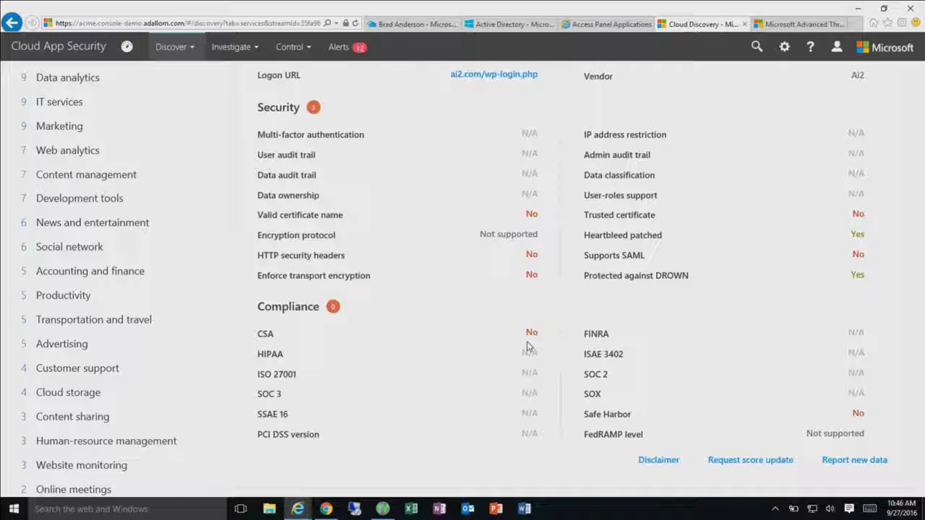
scroll(492, 336, up, 5)
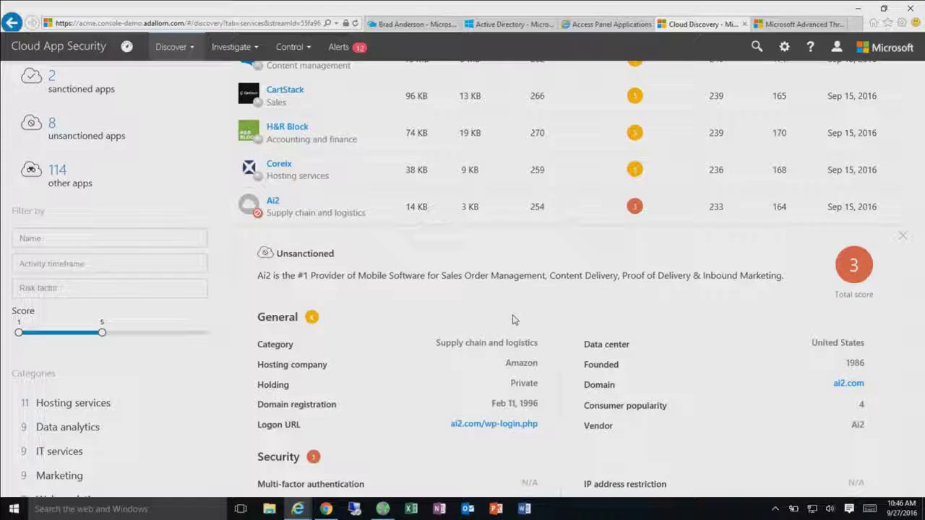
Step: Open the Cloud App Security policies and view the matches of "PCI COMPLIANCE: Publicly shared files with credit card info"
click(289, 46)
click(289, 68)
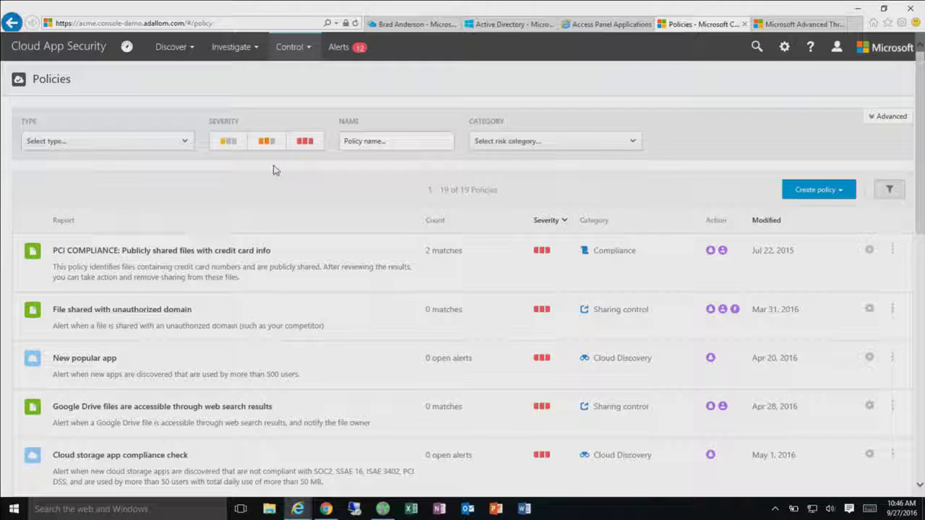
scroll(144, 195, down, 1)
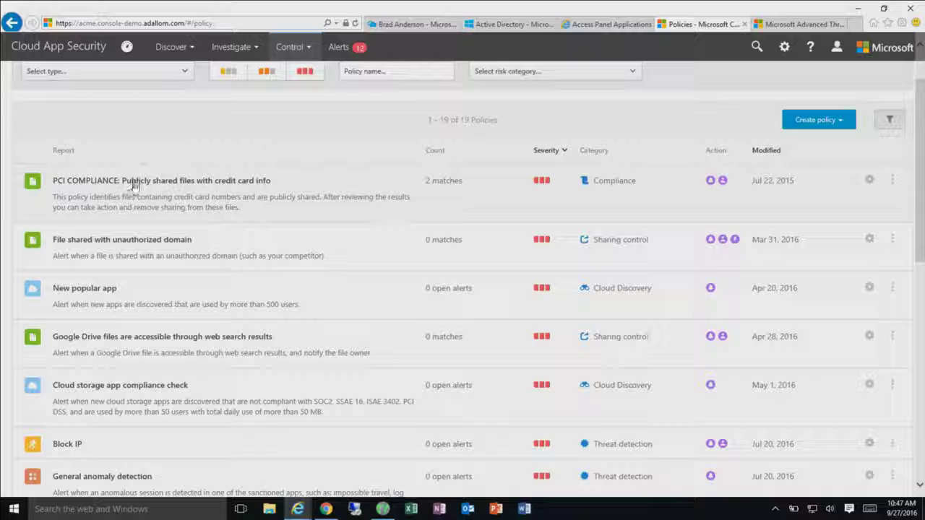
click(134, 195)
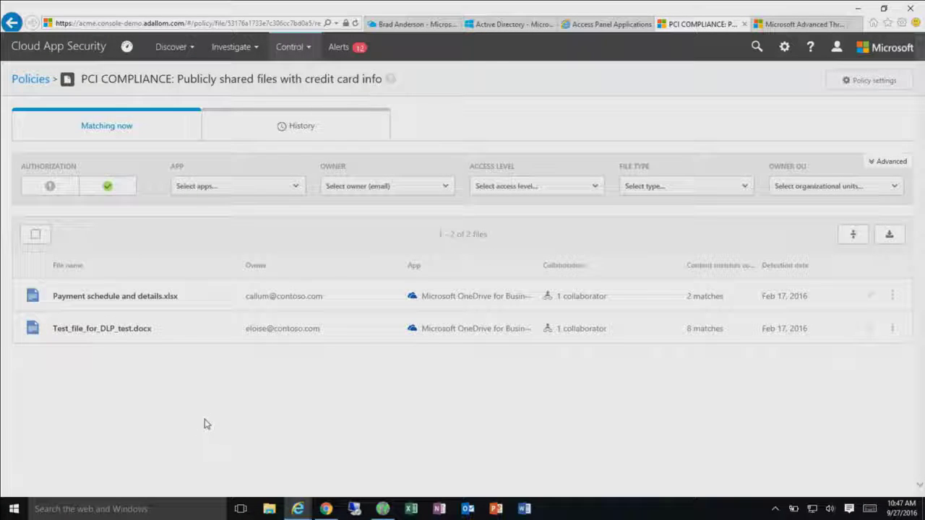
Step: Expand the details of both matching files and view the folder hierarchy of Test_file_for_DLP_test.docx
click(184, 331)
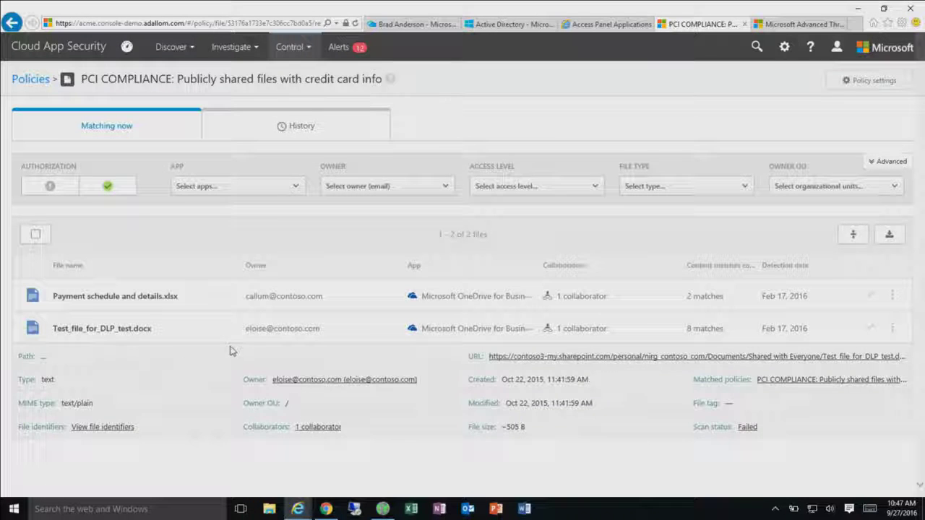
click(224, 357)
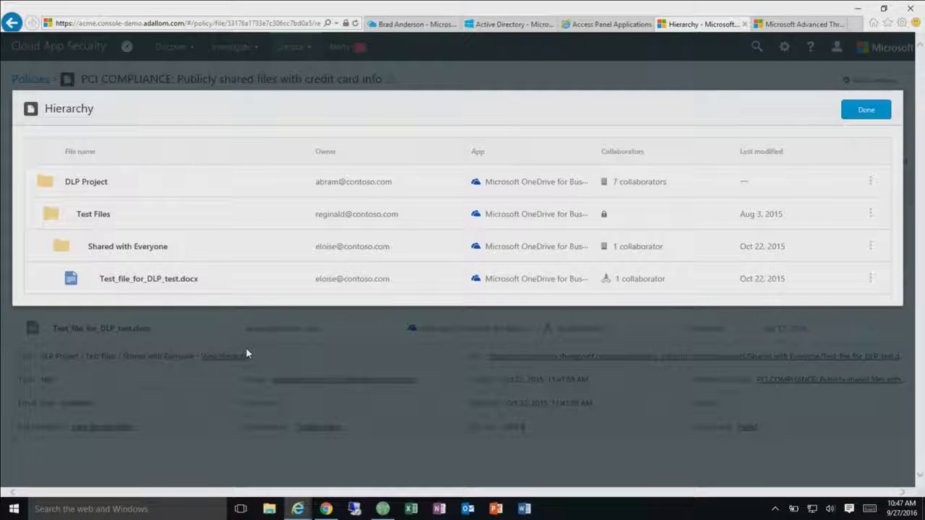
click(865, 112)
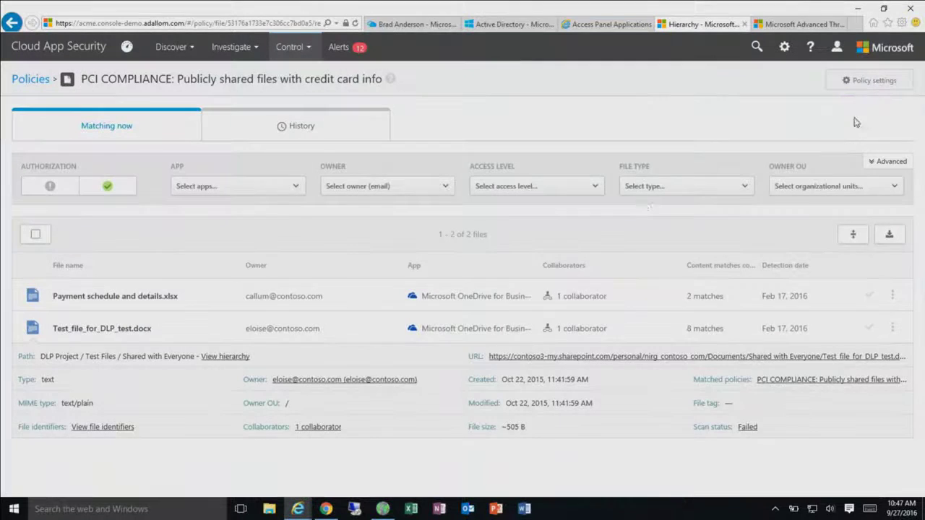
click(198, 304)
scroll(226, 308, down, 1)
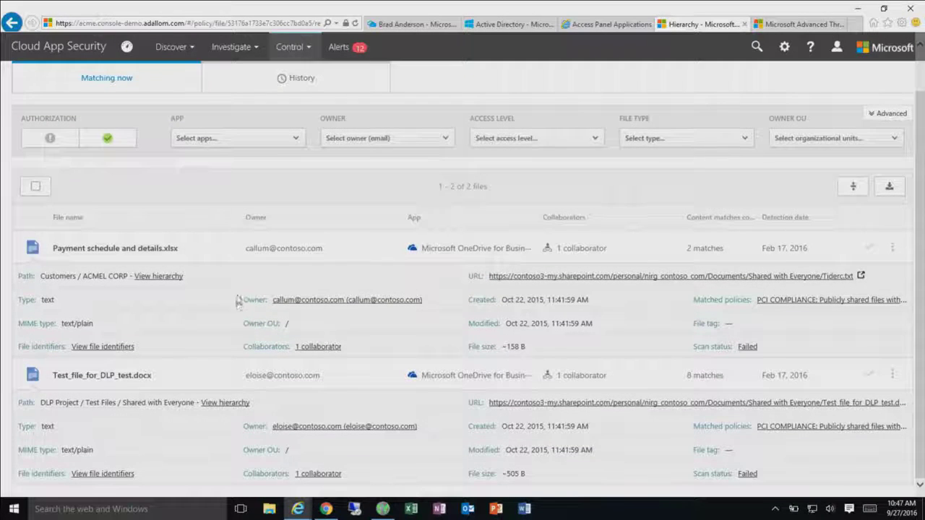
Step: View the folder hierarchy of Payment schedule and details.xlsx with the ACMEL CORP folder's access level, and list the actions available for the file
click(158, 276)
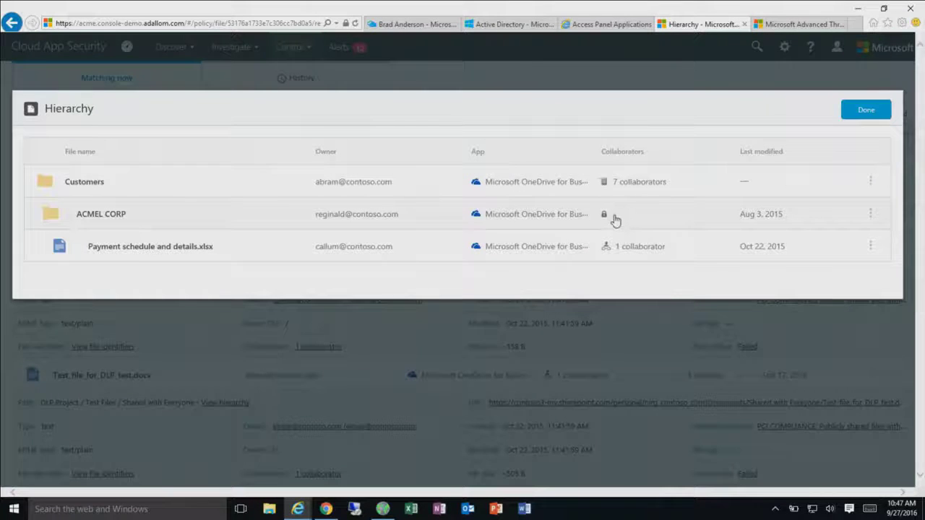
mouse_move(605, 218)
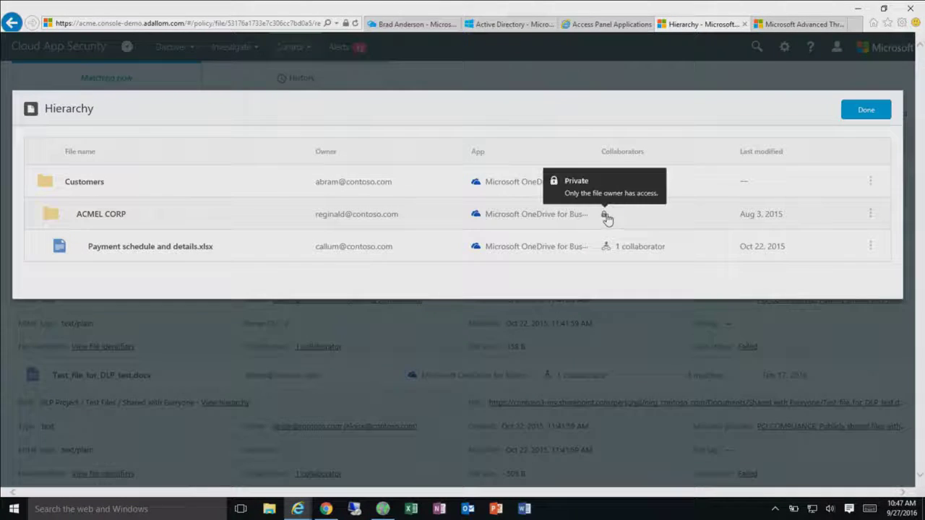
mouse_move(770, 211)
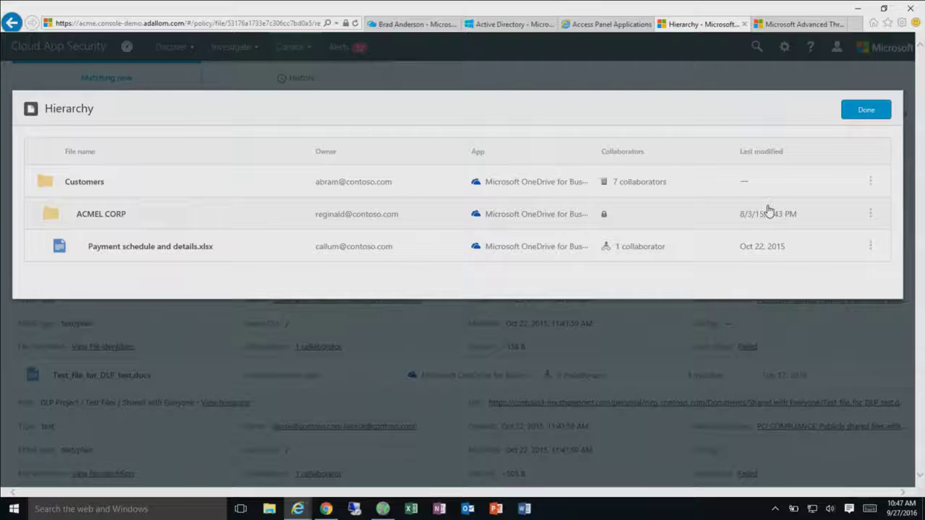
click(864, 110)
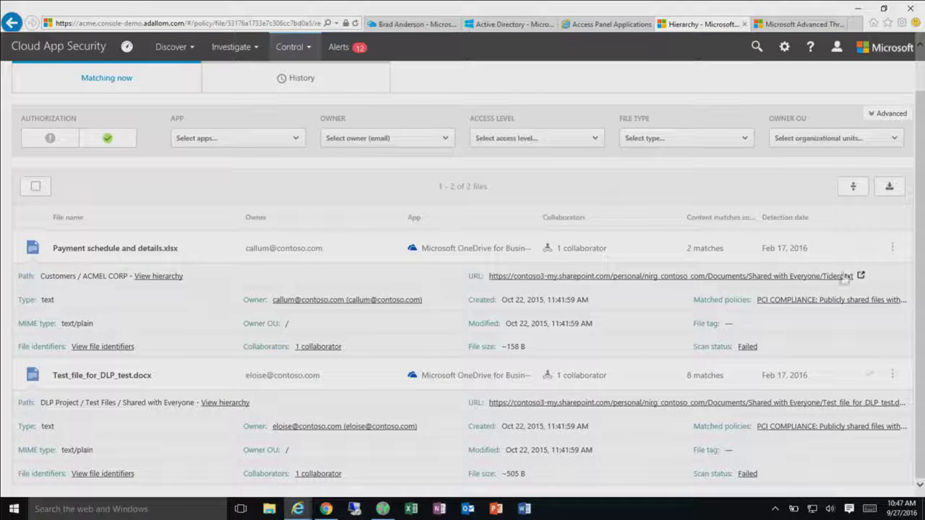
click(892, 248)
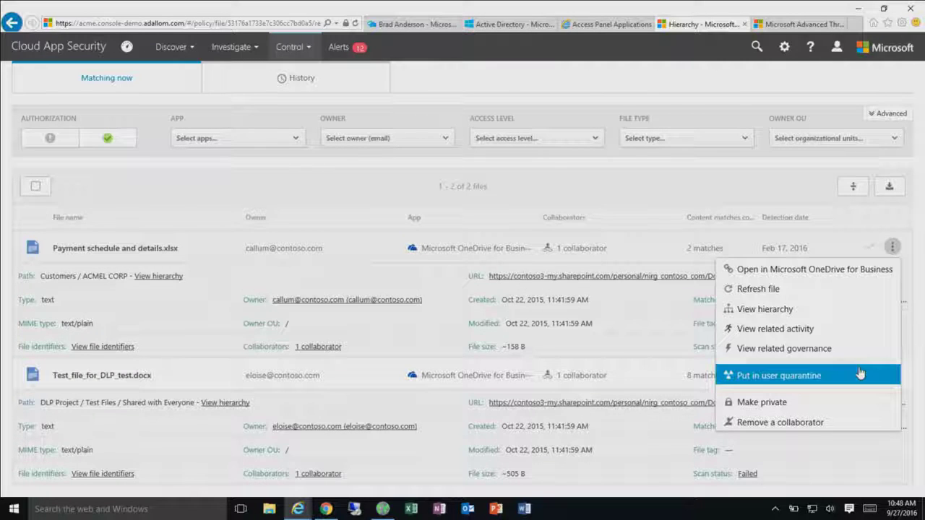
click(788, 309)
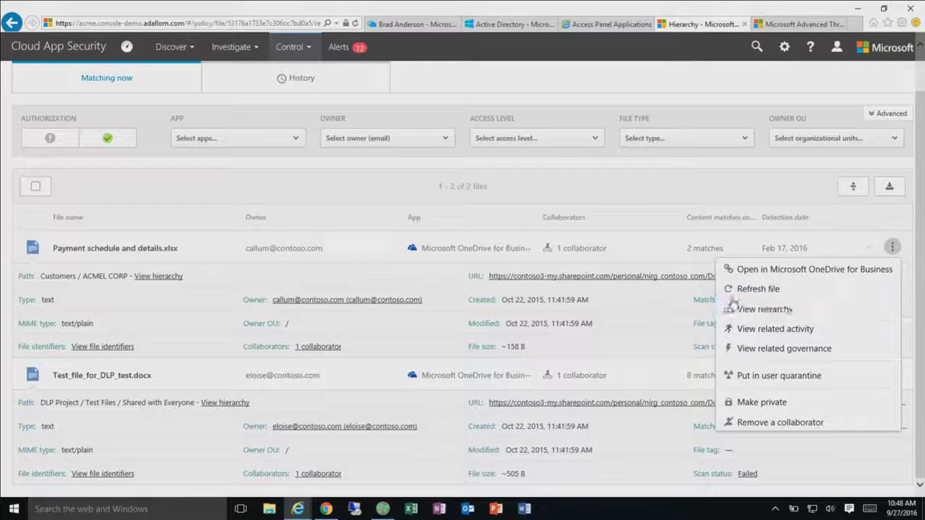
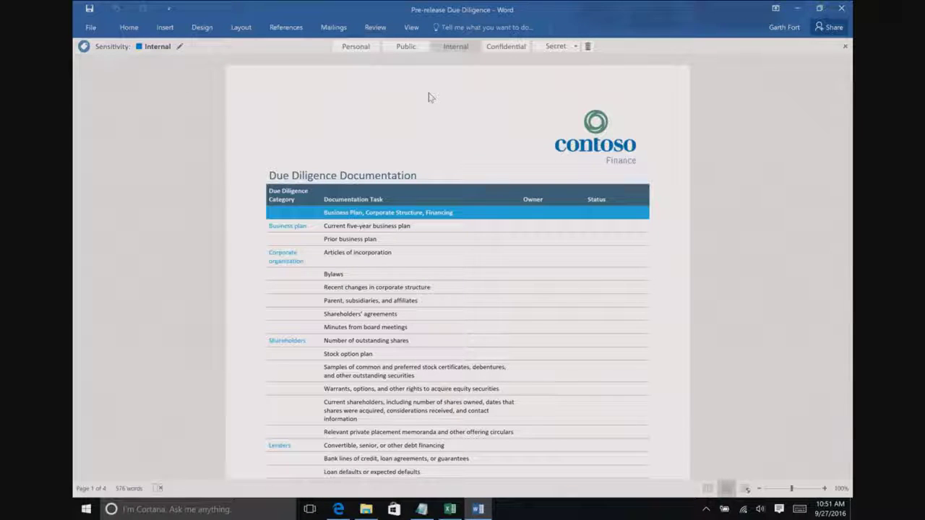
Step: In Word, change the sensitivity label of the Pre-release Due Diligence document to Secret, Finance Only
click(576, 48)
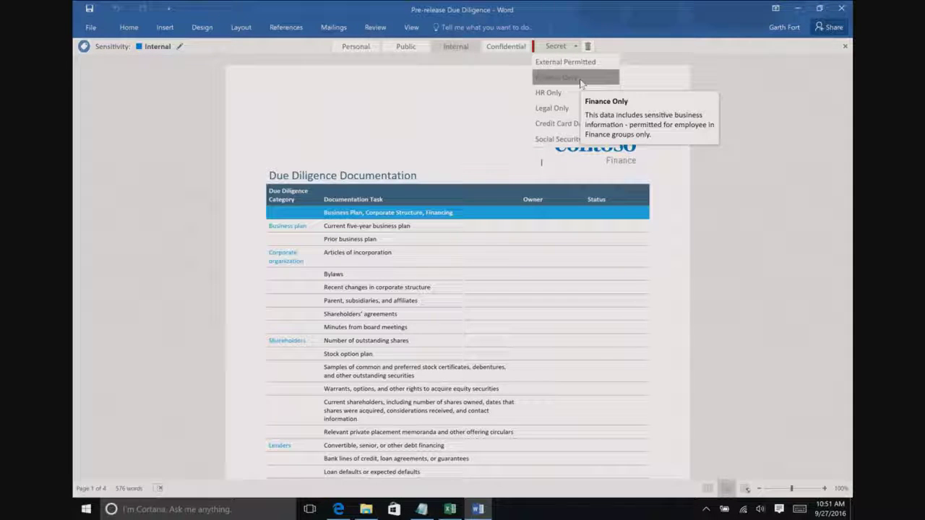
scroll(582, 84, down, 5)
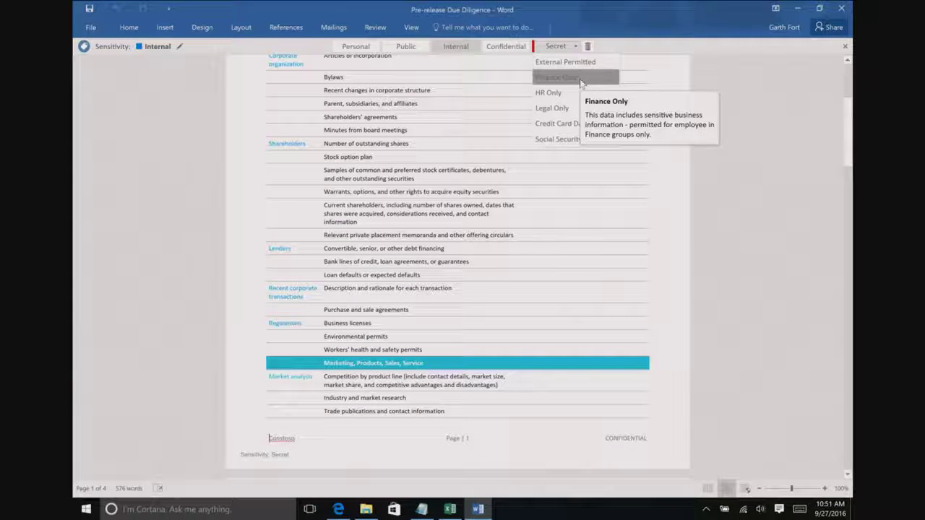
click(578, 78)
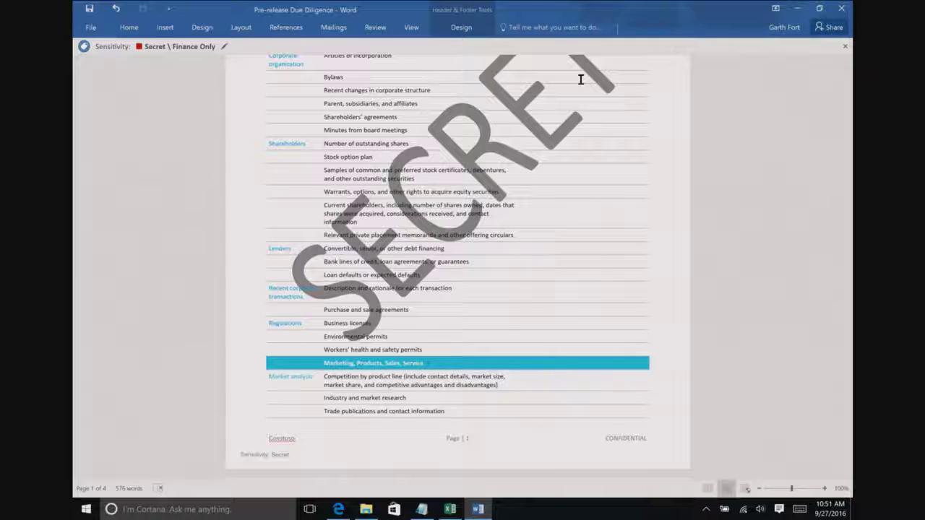
Step: Examine the watermark and footer of the due diligence document, and view its document protection information
scroll(581, 79, up, 5)
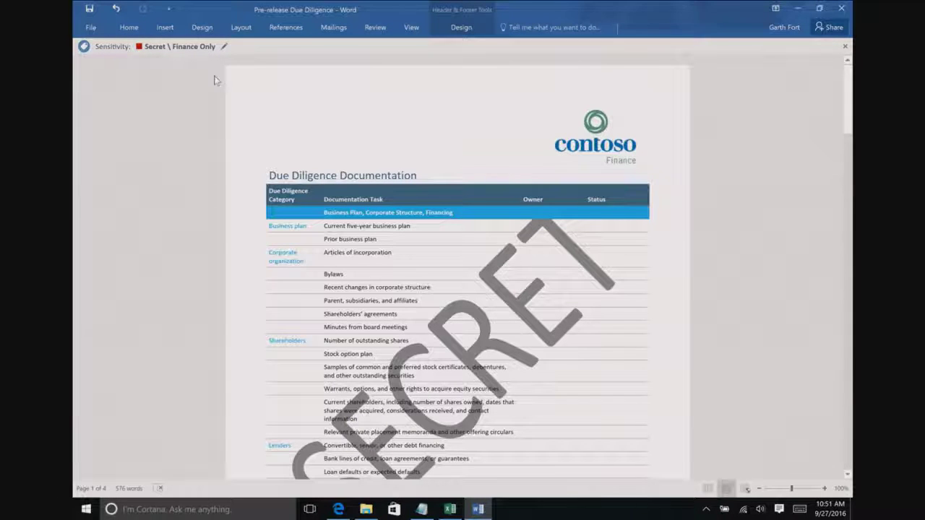
scroll(214, 80, down, 3)
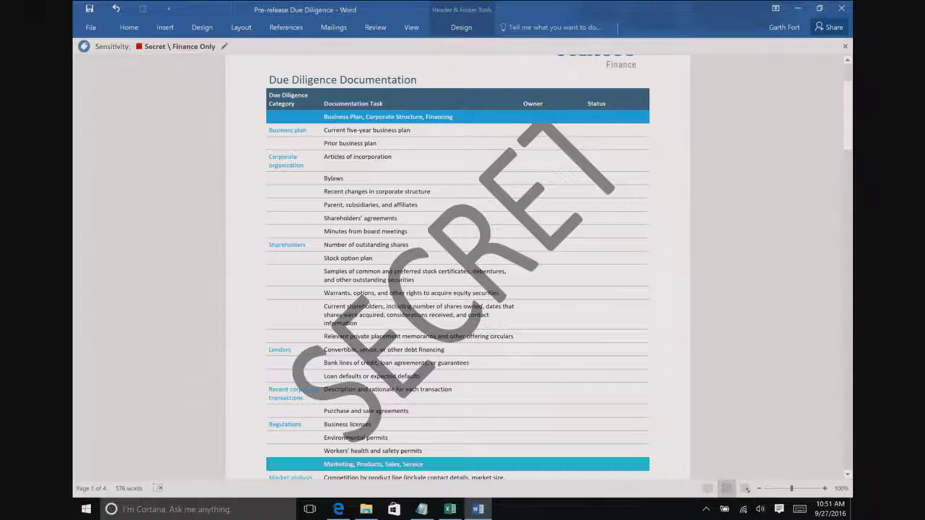
scroll(269, 387, down, 5)
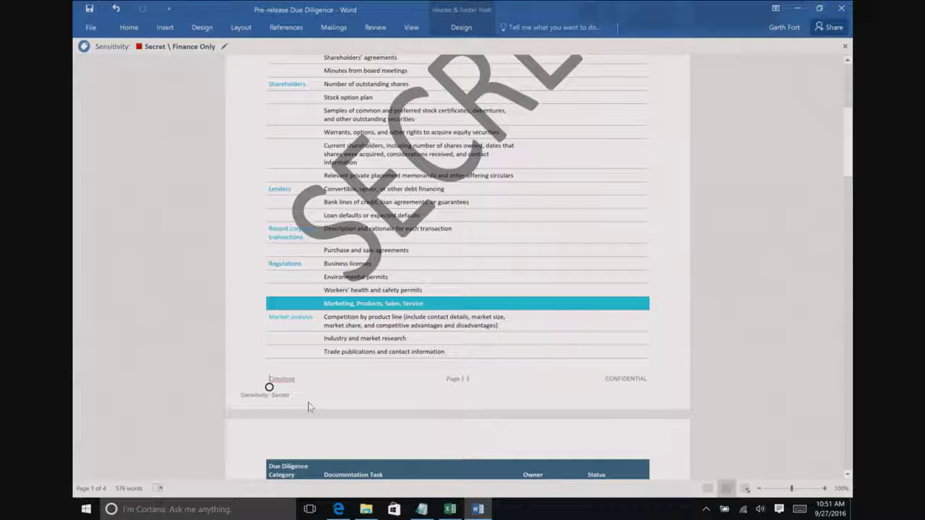
click(87, 30)
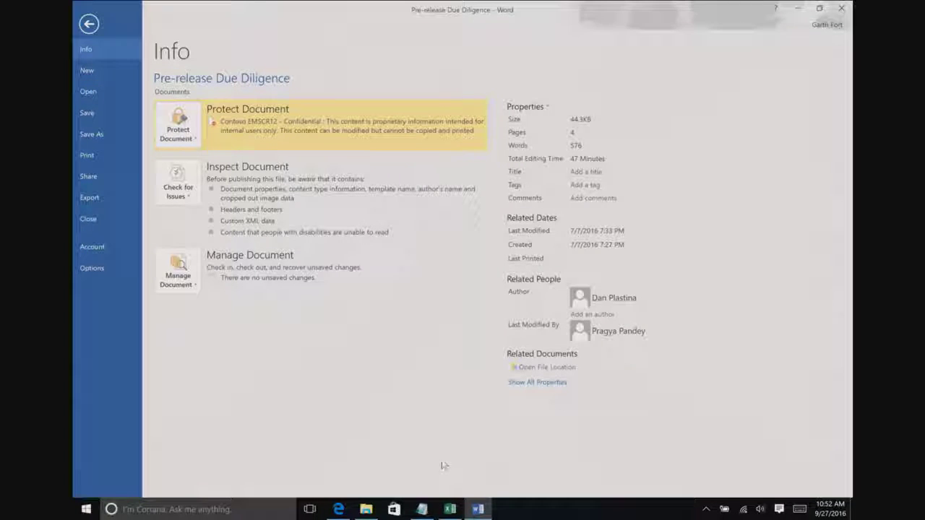
Step: Copy the two sample credit card numbers from the CCNumbers Notepad file into cells F6:F7 of the Account Log workbook in Excel
click(450, 509)
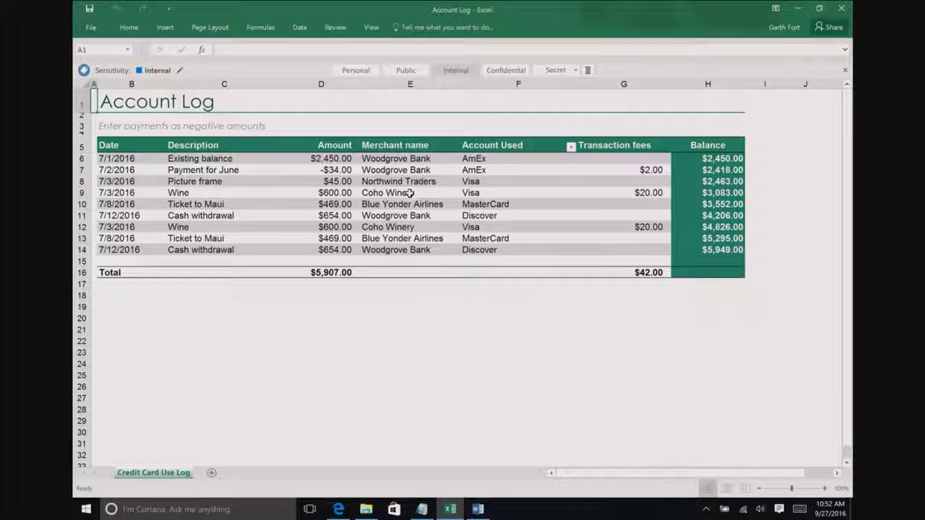
click(425, 511)
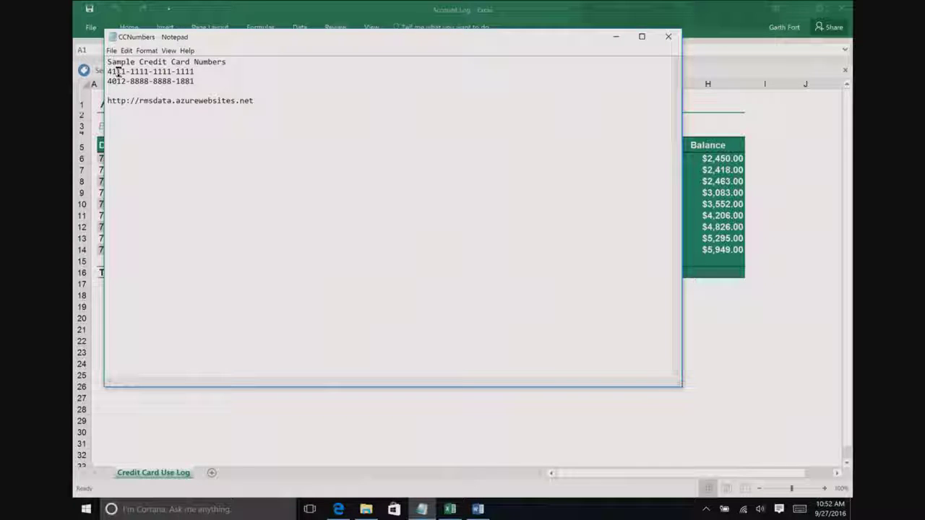
drag(107, 72, 215, 82)
key(ctrl+c)
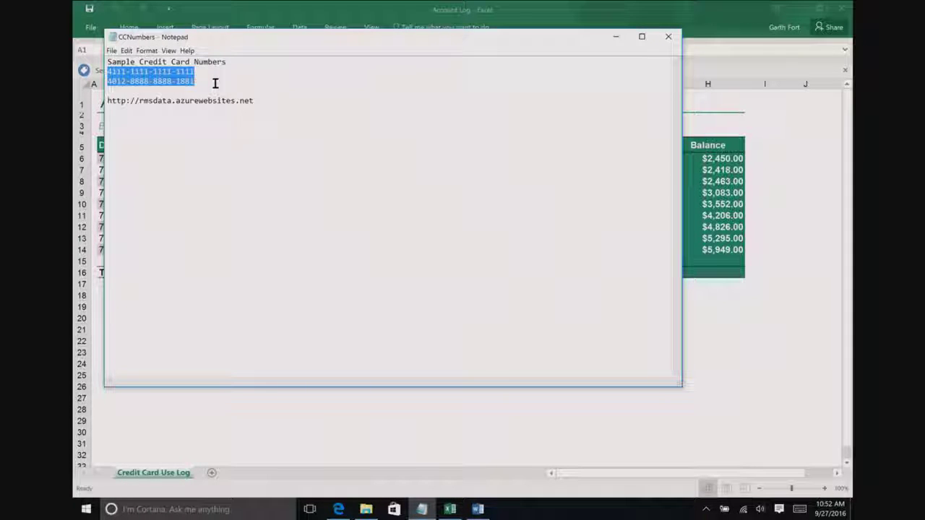
click(733, 290)
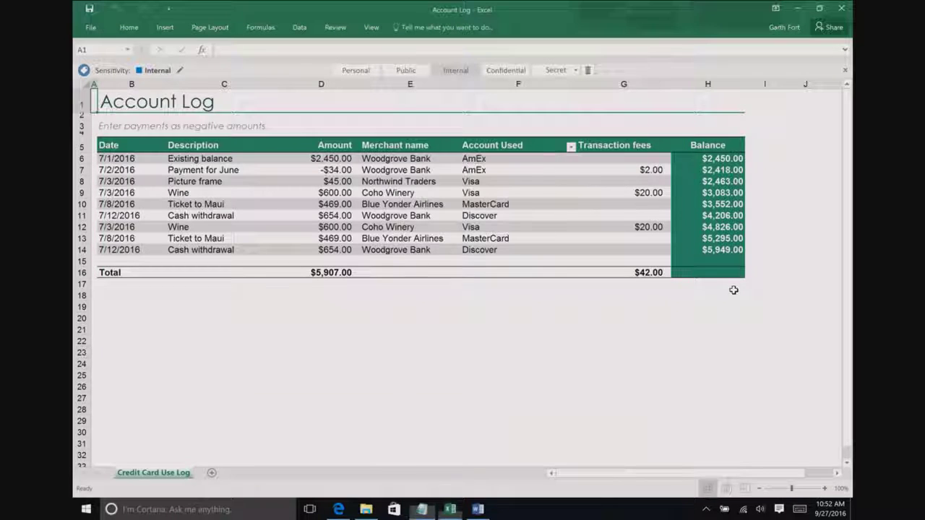
click(519, 158)
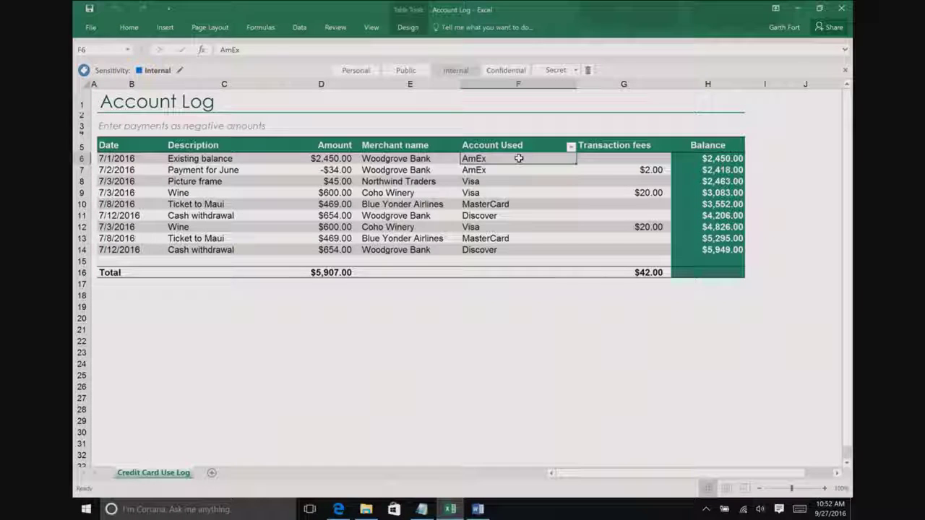
key(ctrl+v)
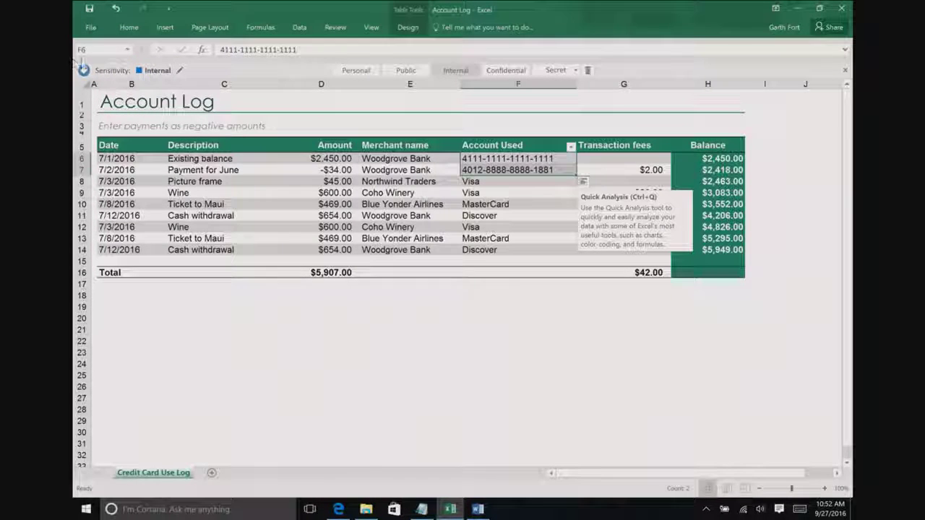
Step: Save the Account Log workbook and view its workbook protection information before switching to Edge
click(88, 8)
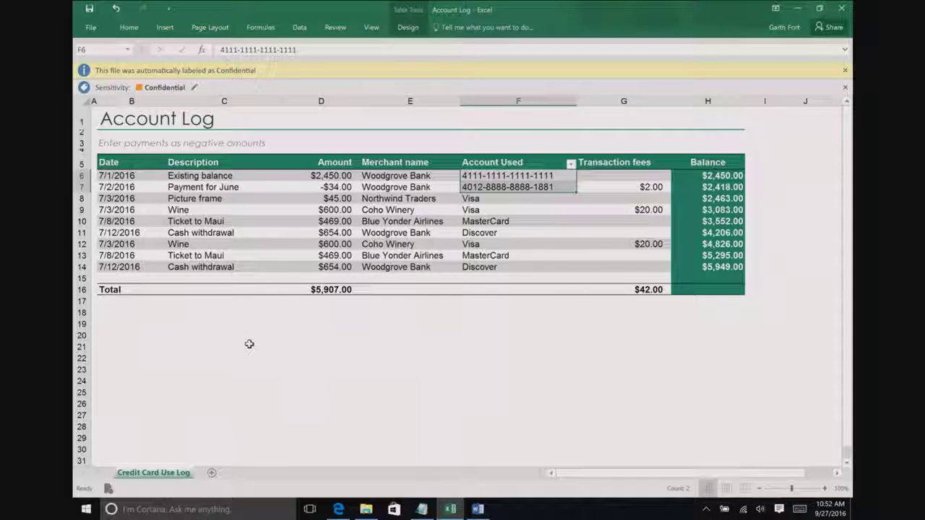
click(90, 27)
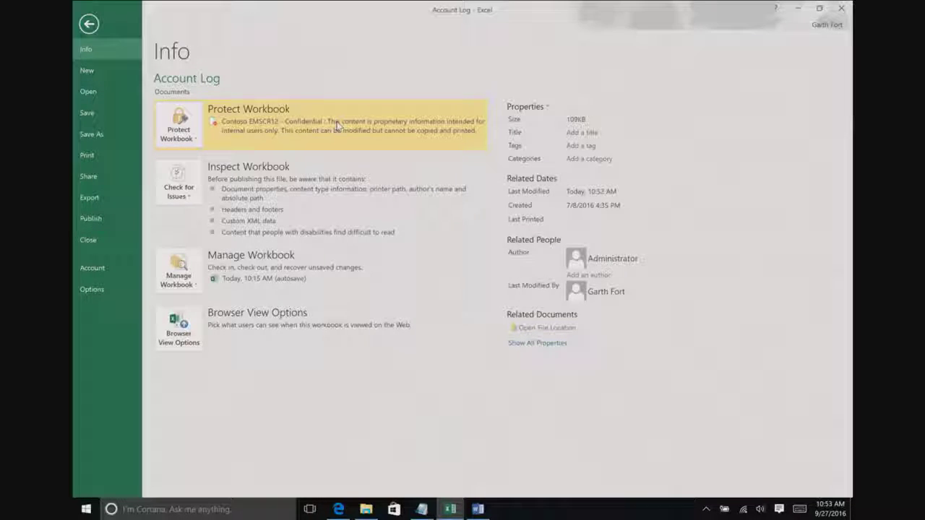
click(339, 509)
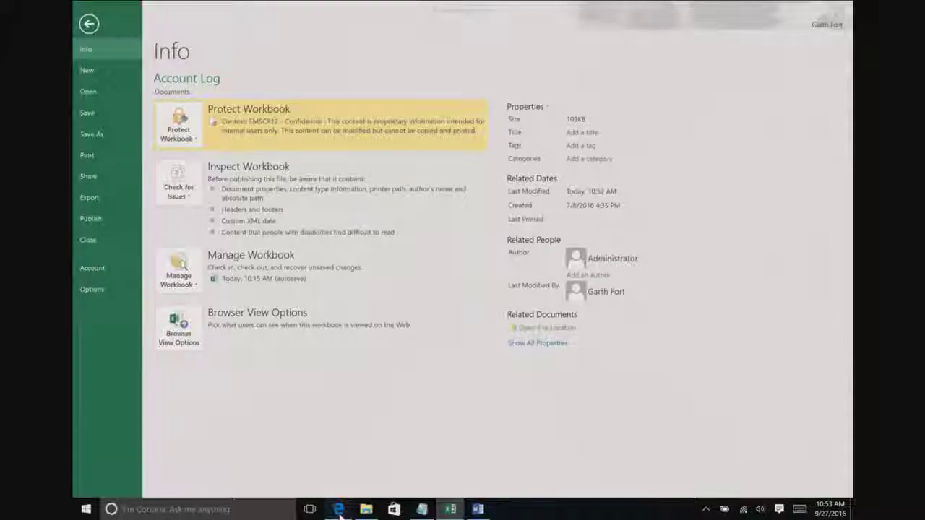